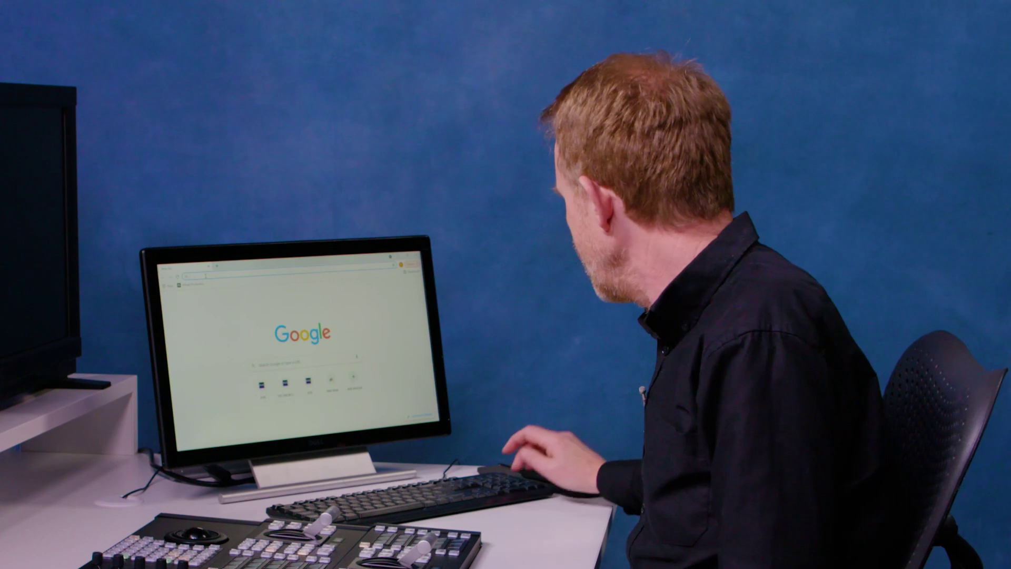
Load the switcher's web menu at its IP address and sign in with the username and password.
click(200, 275)
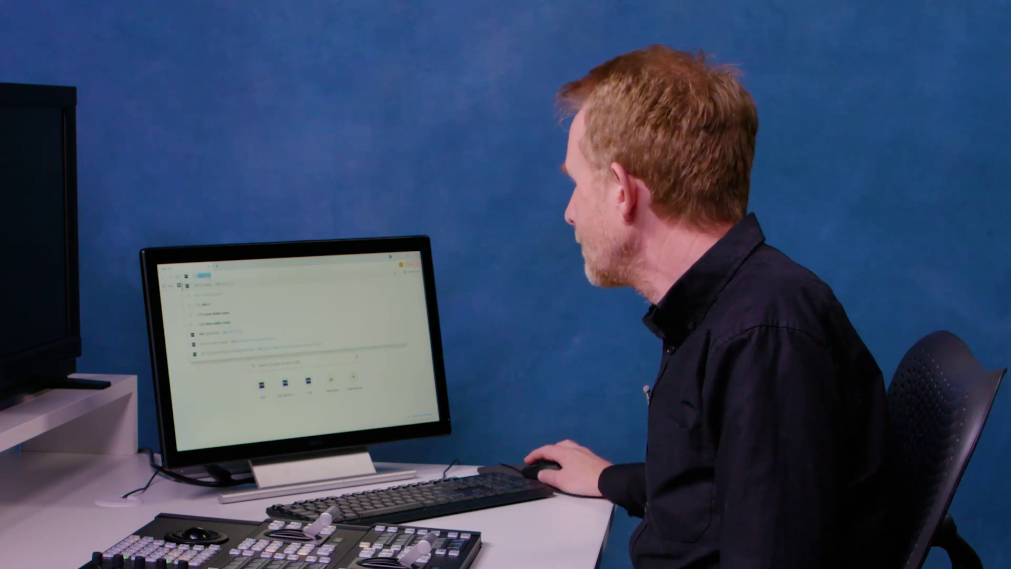
key(Return)
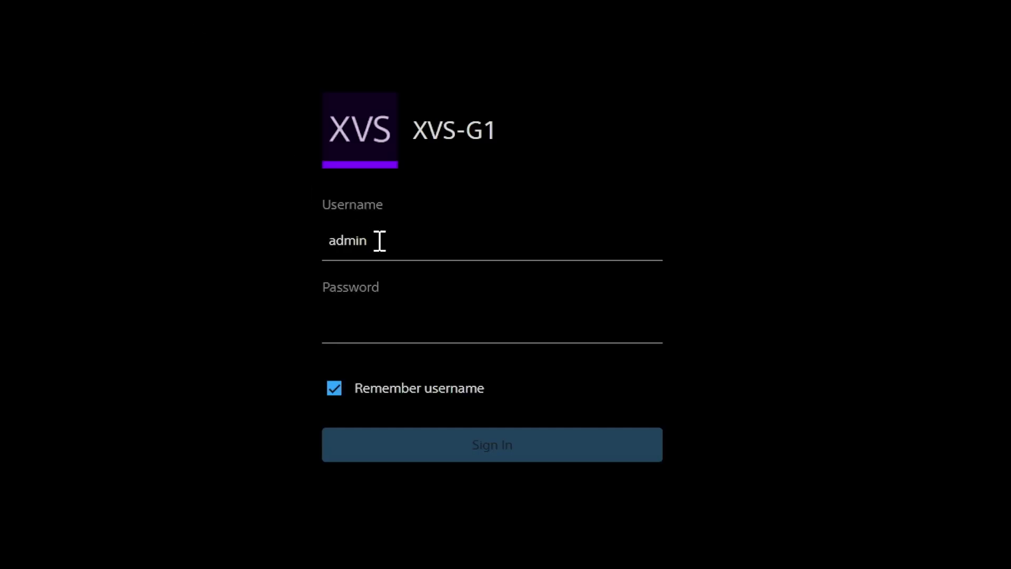
click(363, 323)
text(adm)
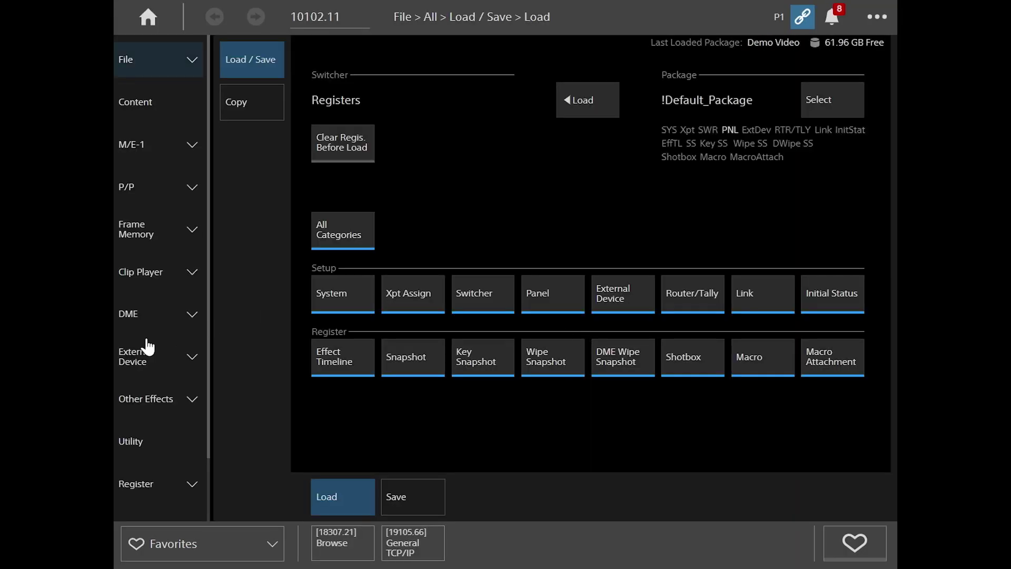
Go to Setup > System > Start Up to view the Switcher and Panel start-up settings.
scroll(147, 340, down, 2)
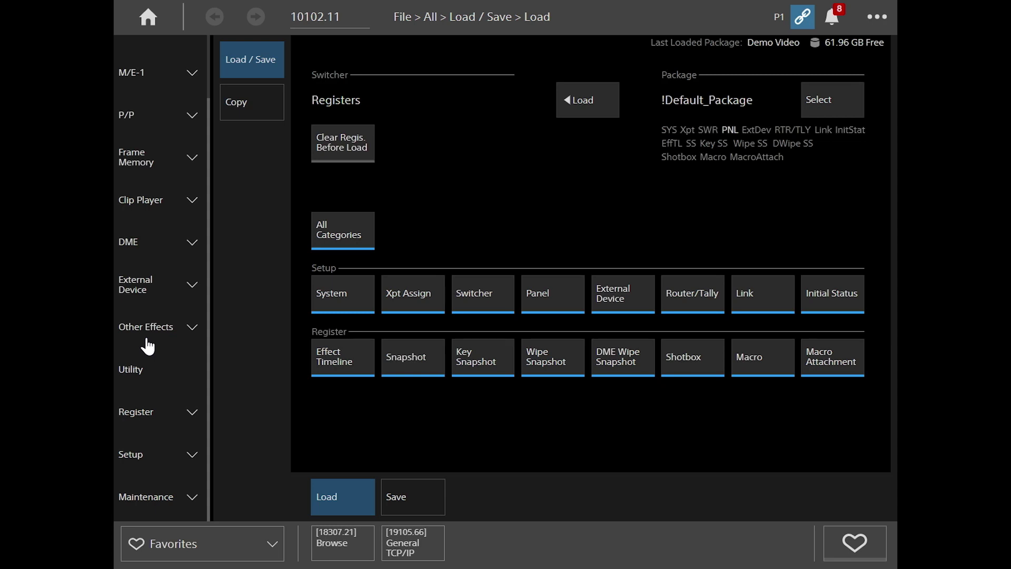
click(133, 460)
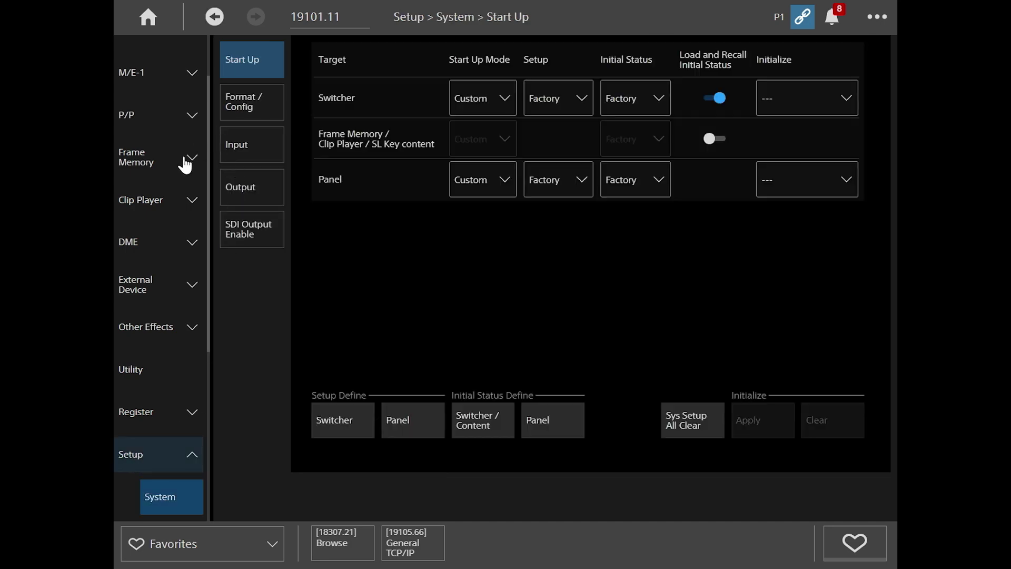
scroll(184, 165, down, 5)
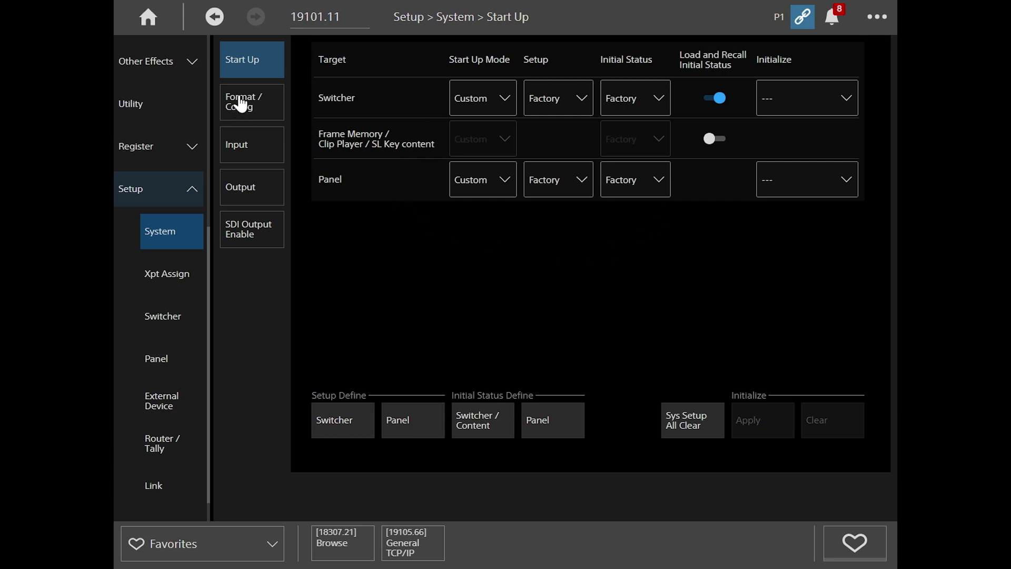
View the Format / Config Format page: 1080i, 50, Internal ref lock, Field1 timing.
click(266, 109)
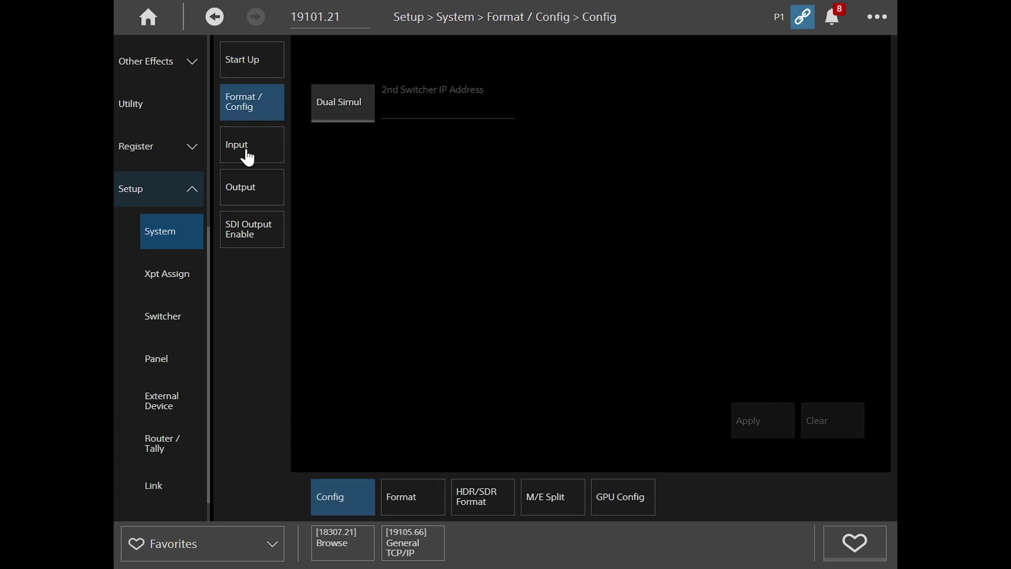
click(414, 498)
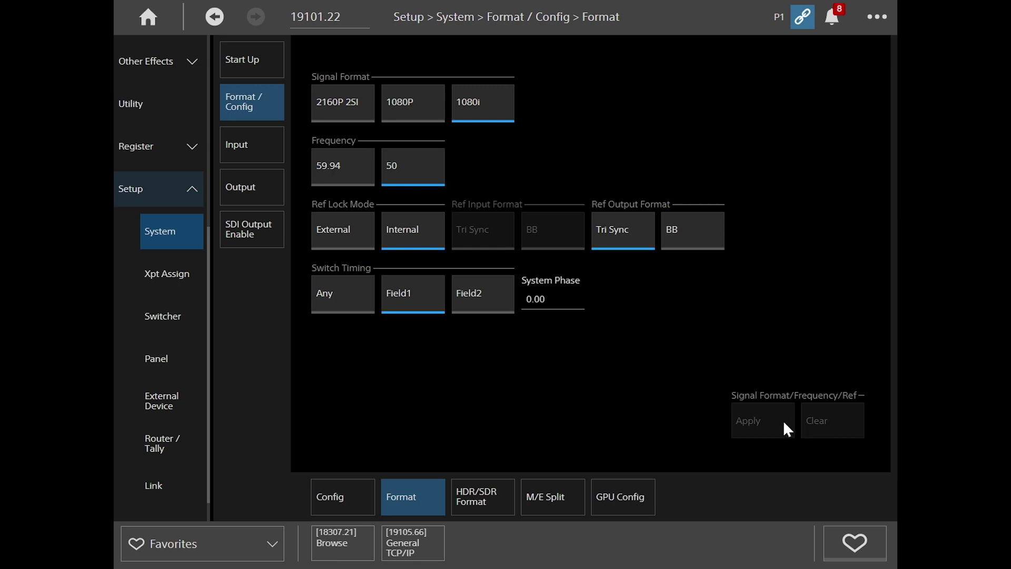
Open Input Adjust, where input 1 is CAM1 with Frame Synchronizer on.
click(266, 152)
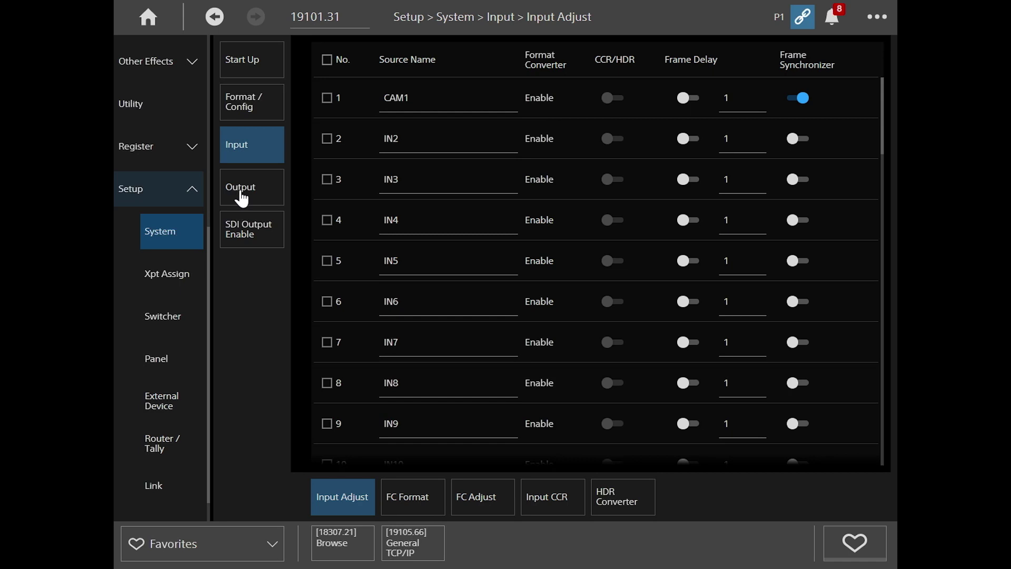
Assign Multi Viewer1 to output 3 in place of P/P CLEAN on the Output Assign page.
click(242, 198)
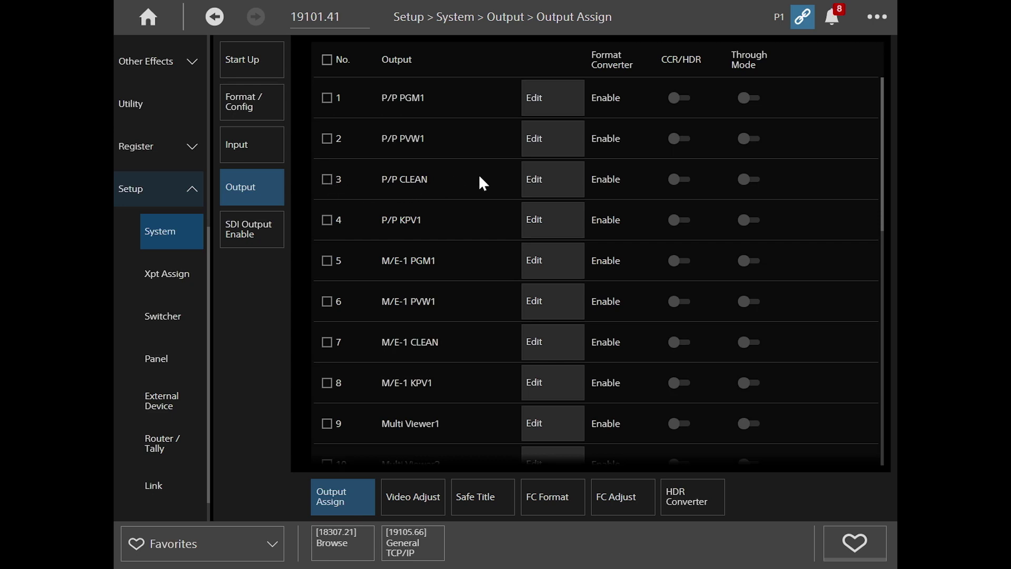
click(556, 187)
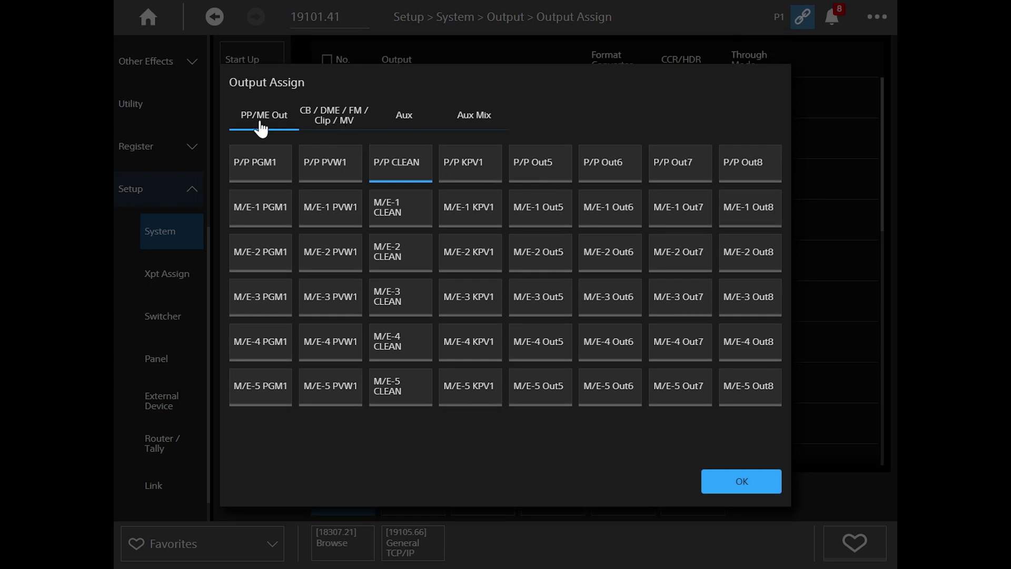
click(340, 123)
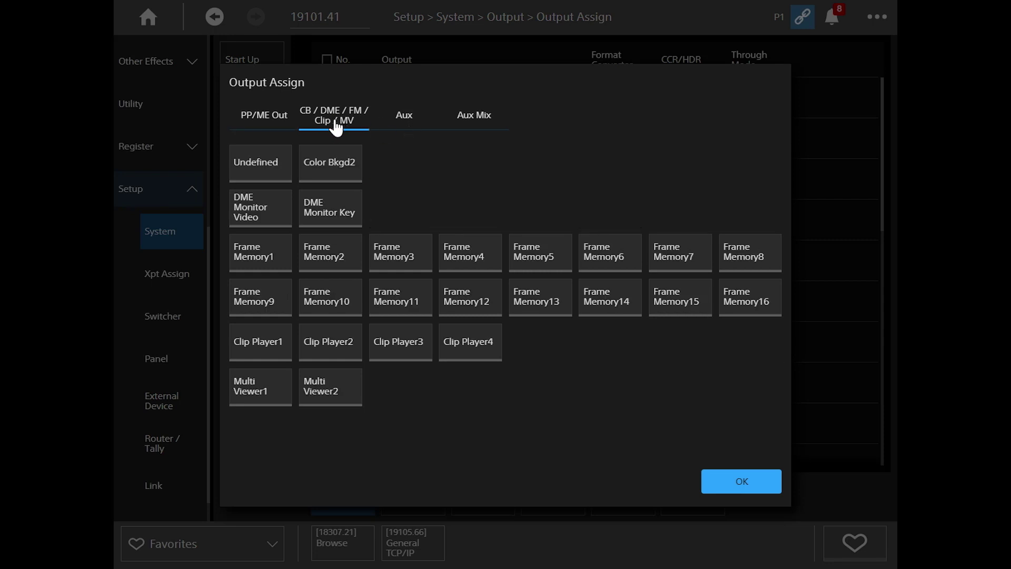
click(273, 393)
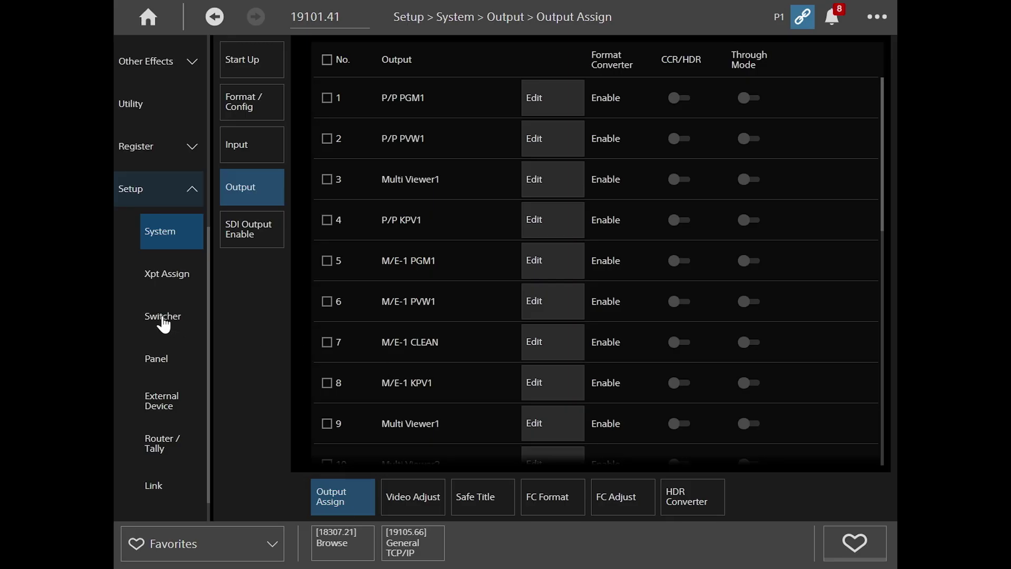
Open Setup > Switcher > Multi Viewer and try Split 4, then Split 10-1.
click(164, 323)
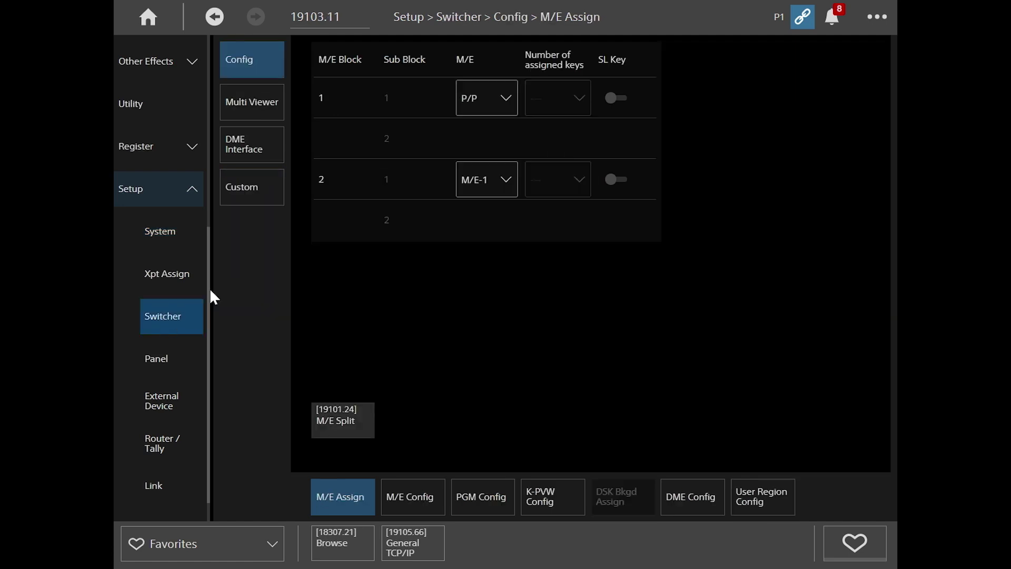
click(271, 105)
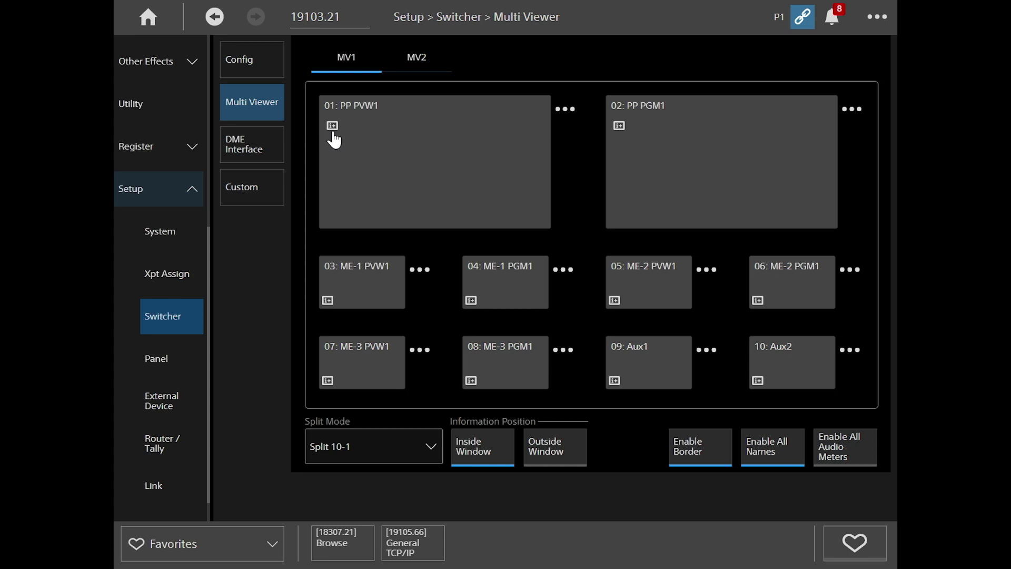
click(432, 450)
click(345, 304)
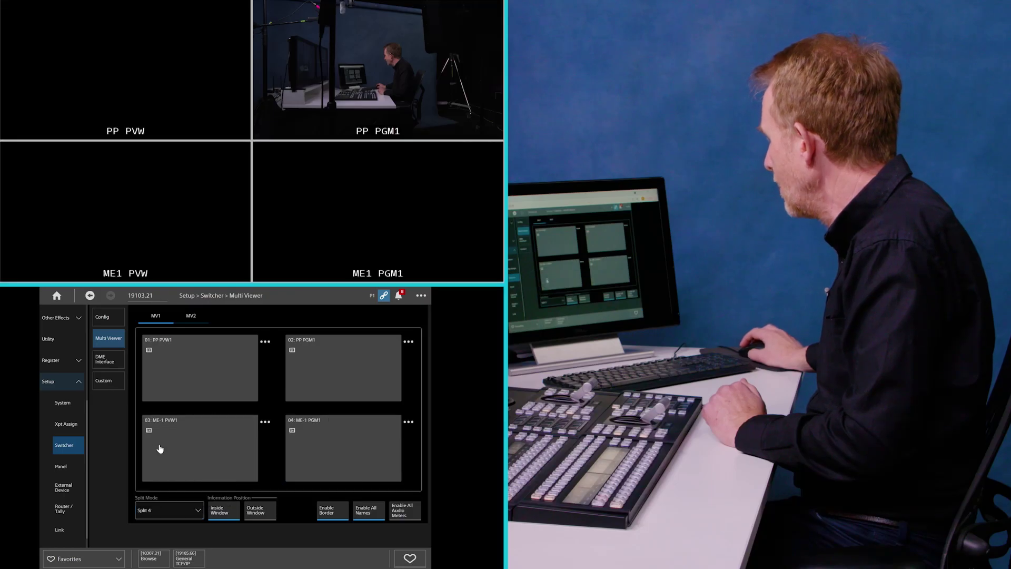
click(175, 509)
click(165, 462)
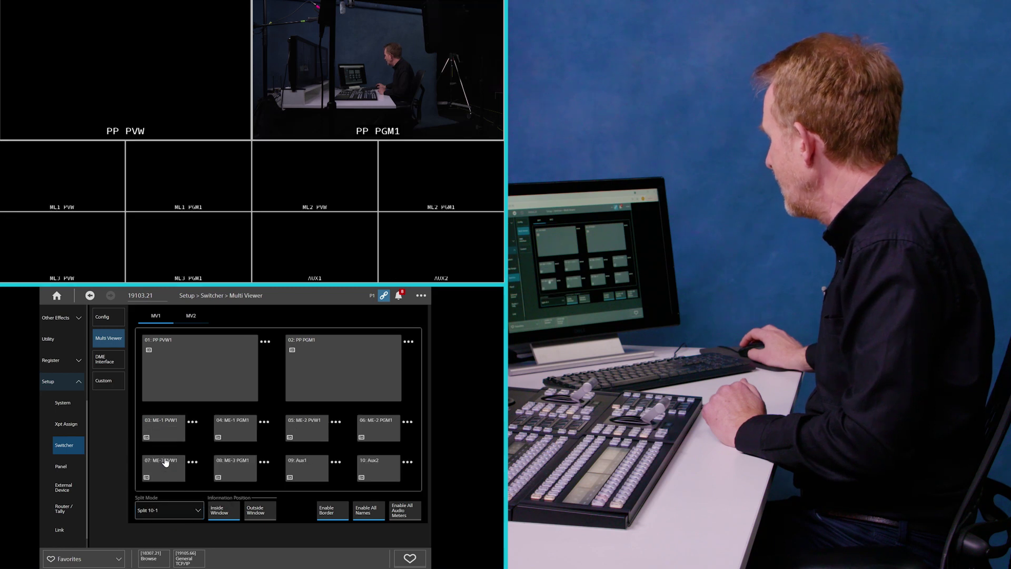
Try the Split 13-2 and Split 16 layouts, then return MV1 to Split 10-1.
click(178, 512)
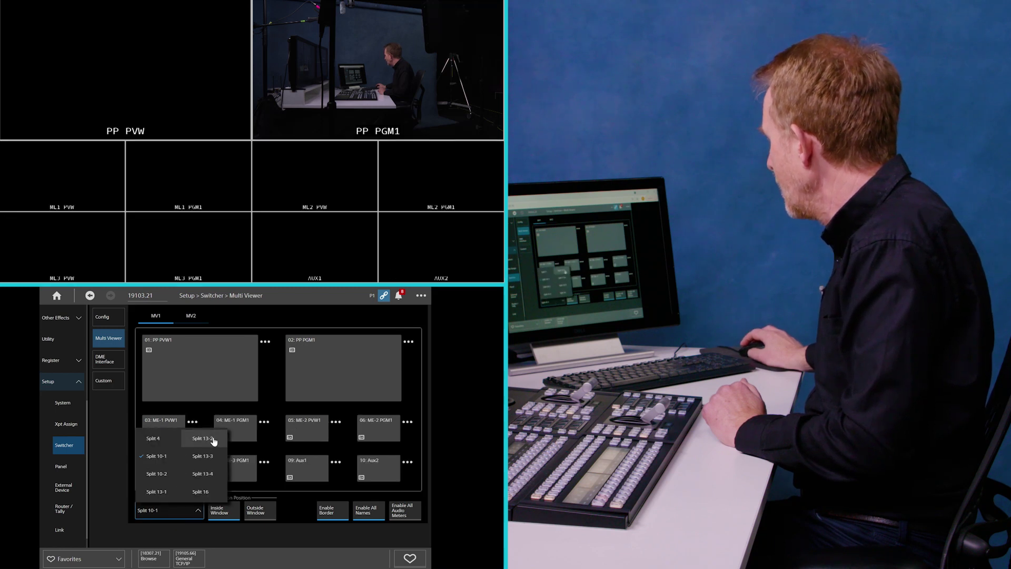
click(213, 442)
click(193, 513)
click(204, 490)
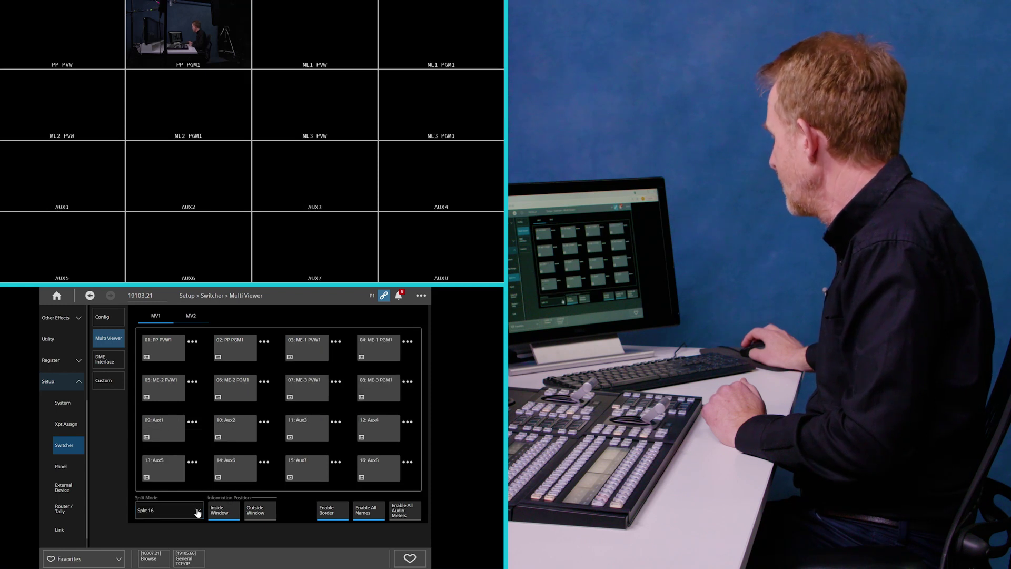
click(197, 512)
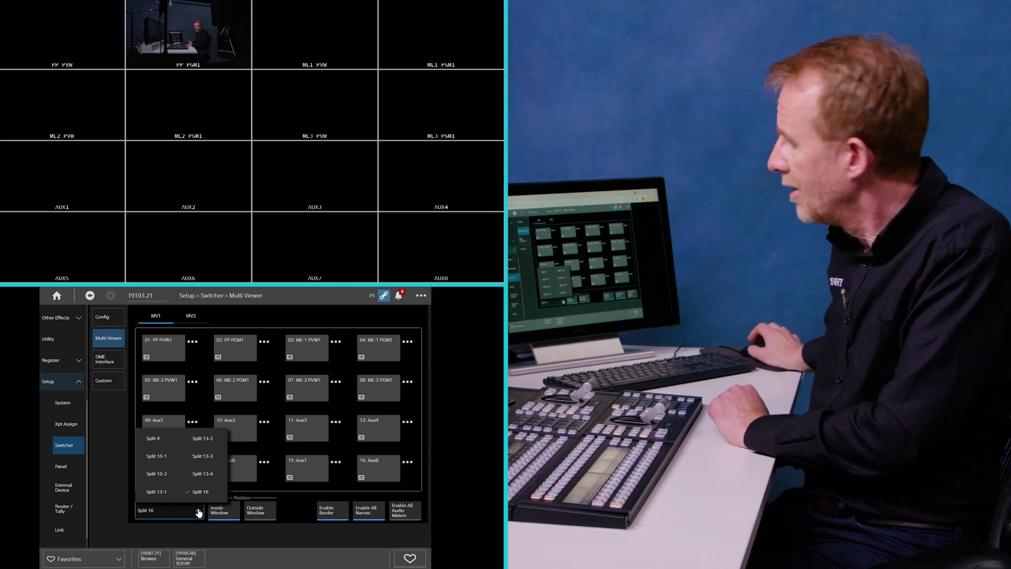
click(163, 473)
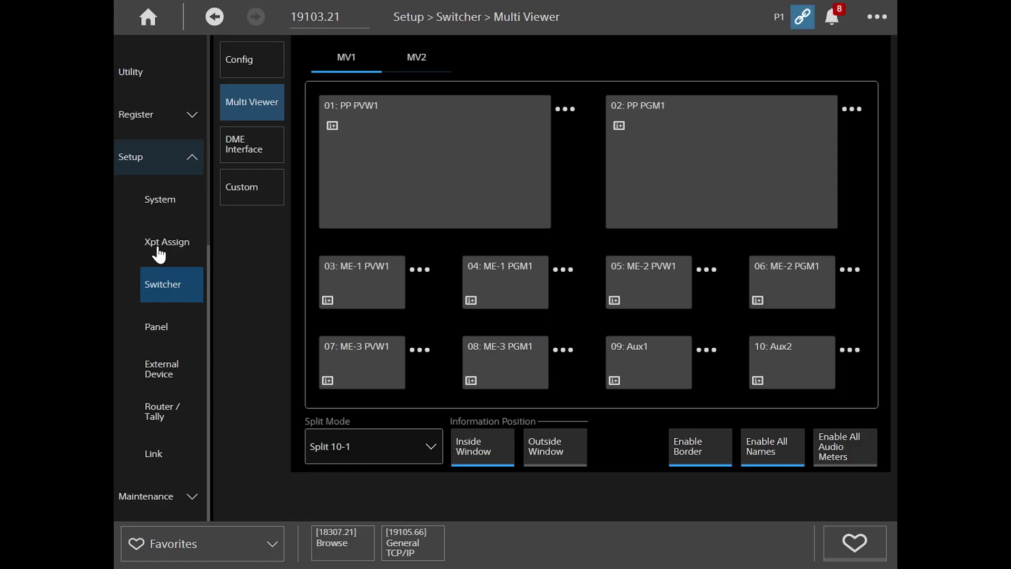
Open the Xpt Assign Table Assign page showing every bank and bus on Table1.
click(158, 253)
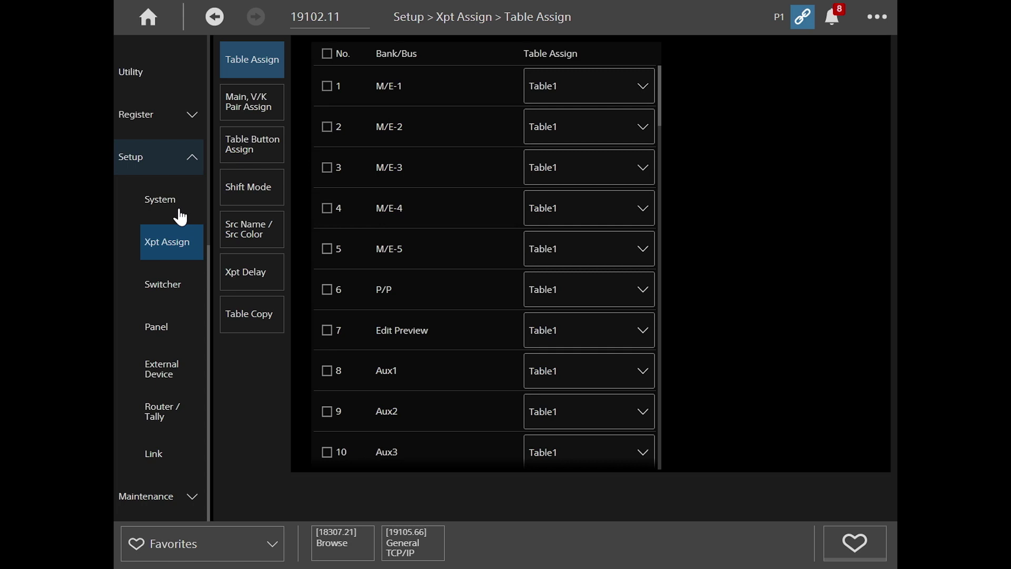
In Table Button Assign, Table1, select row 1 (BLAC) for deletion so CAM1 becomes button 1.
click(269, 159)
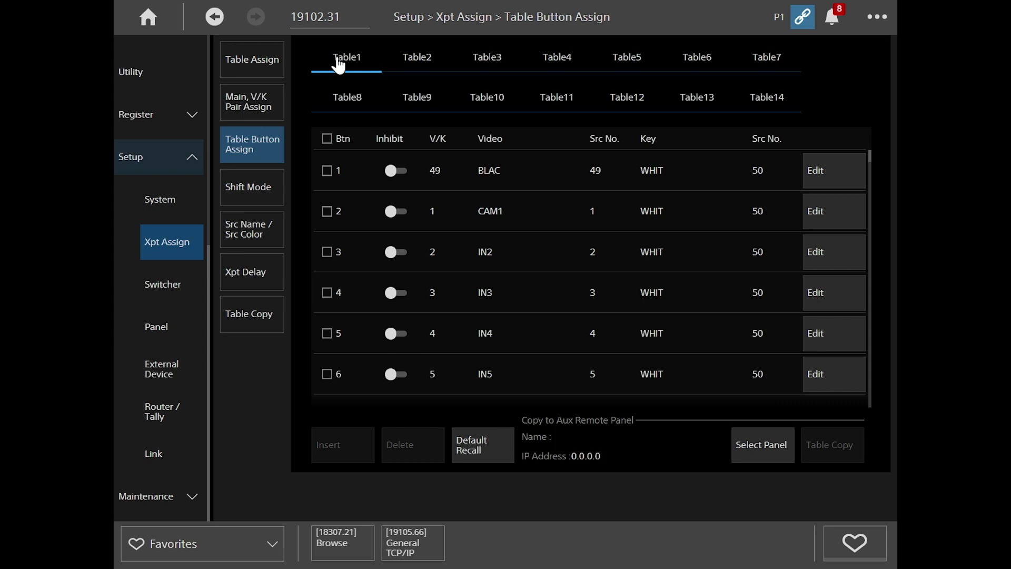
click(327, 171)
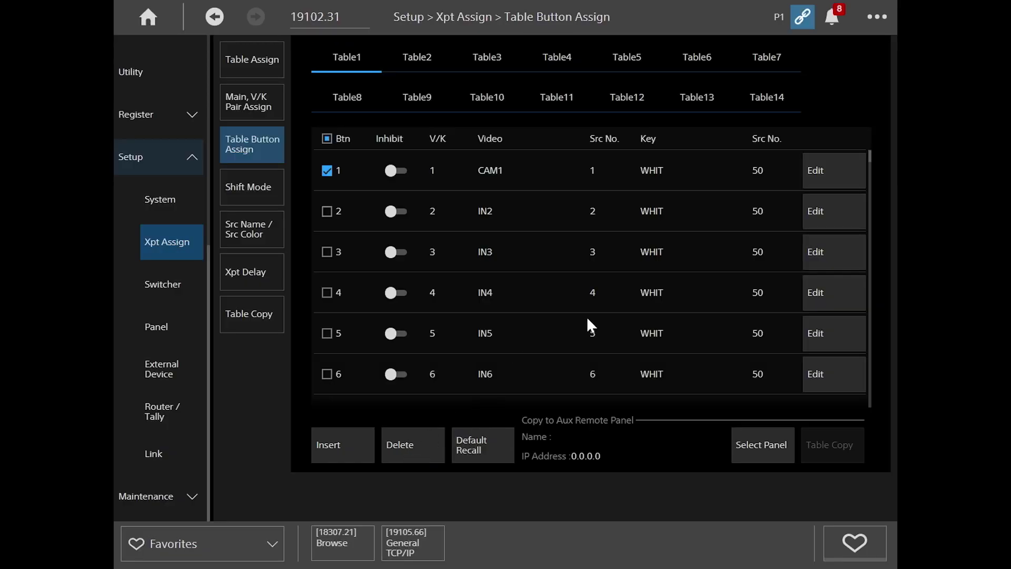
Assign FM1 to button 5 and FM2 to button 6 in Table1.
click(825, 337)
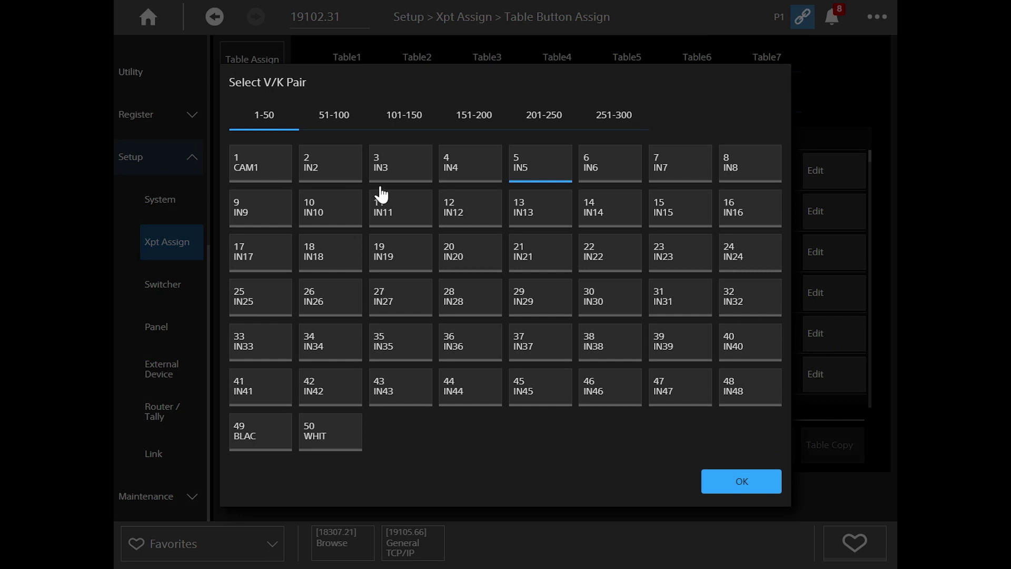
click(341, 117)
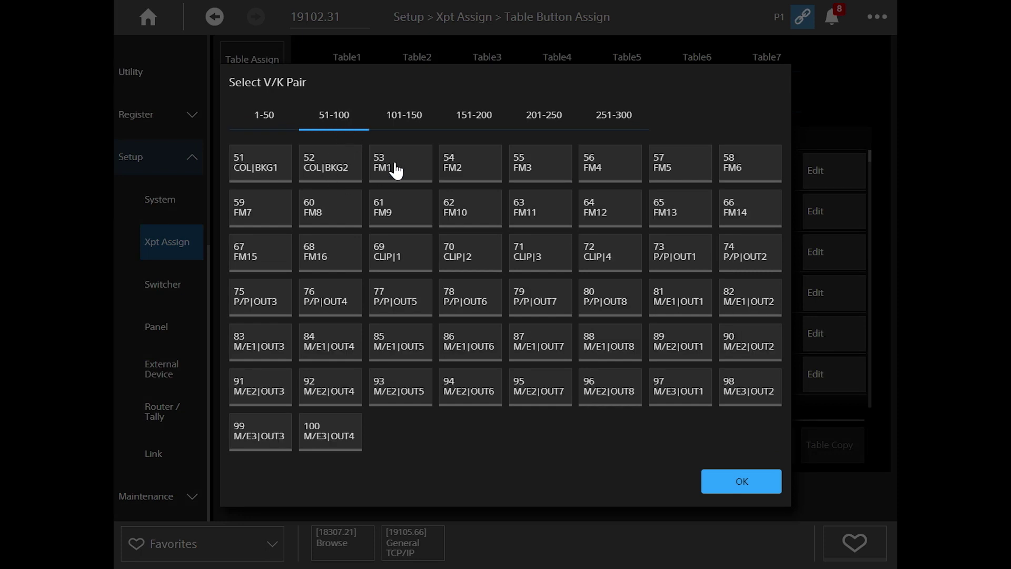
click(395, 169)
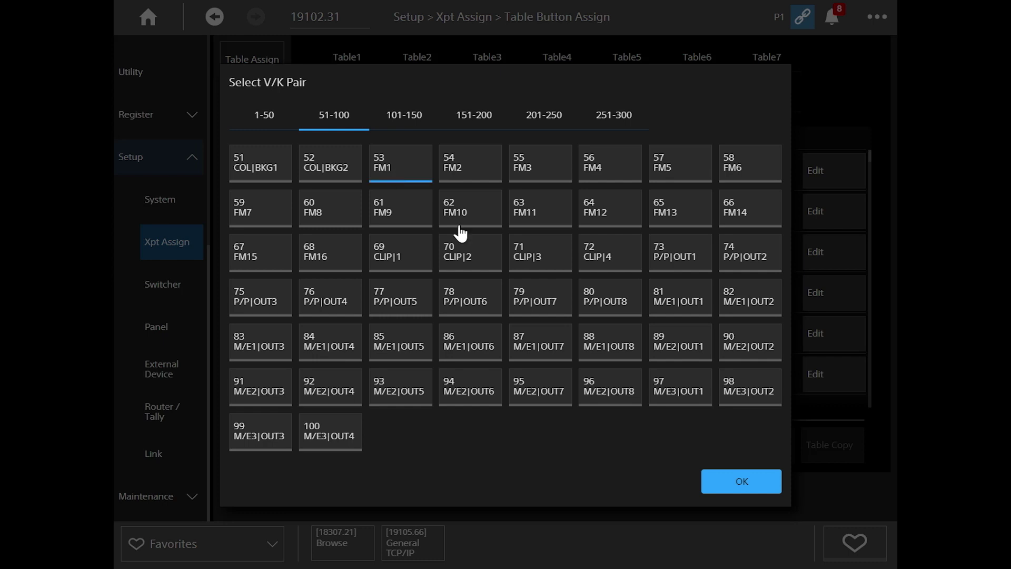
click(732, 484)
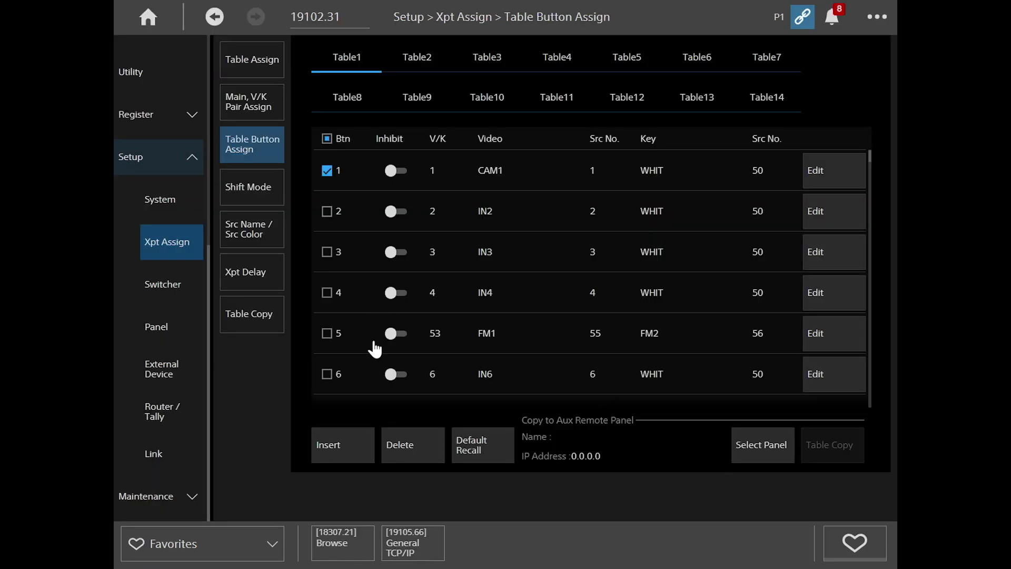
click(829, 372)
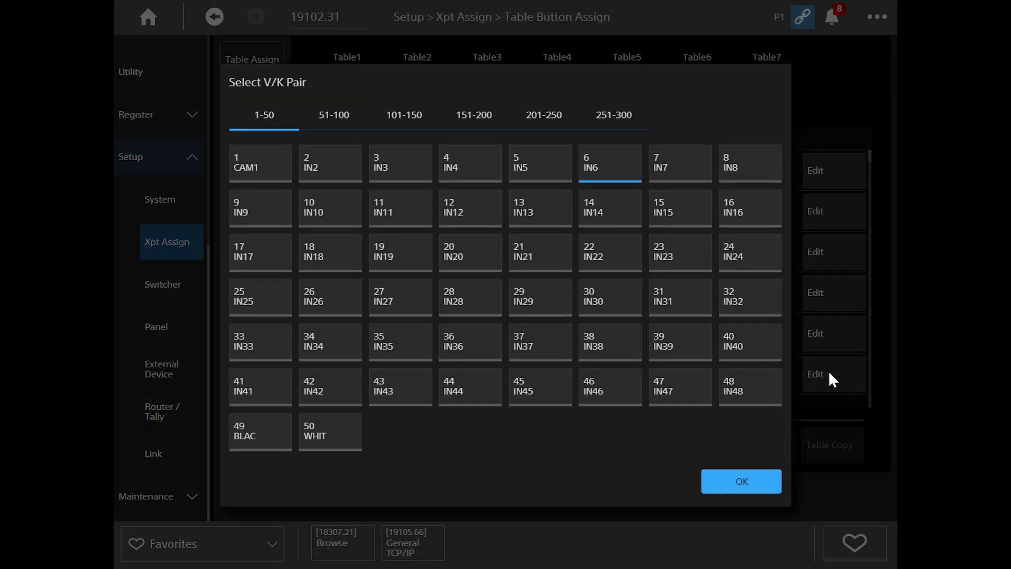
click(328, 115)
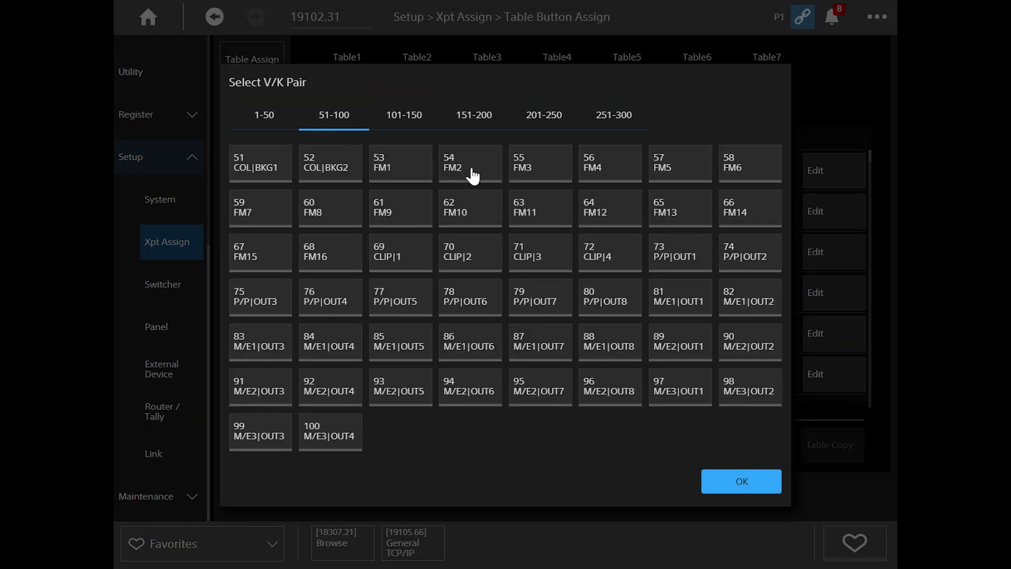
click(474, 172)
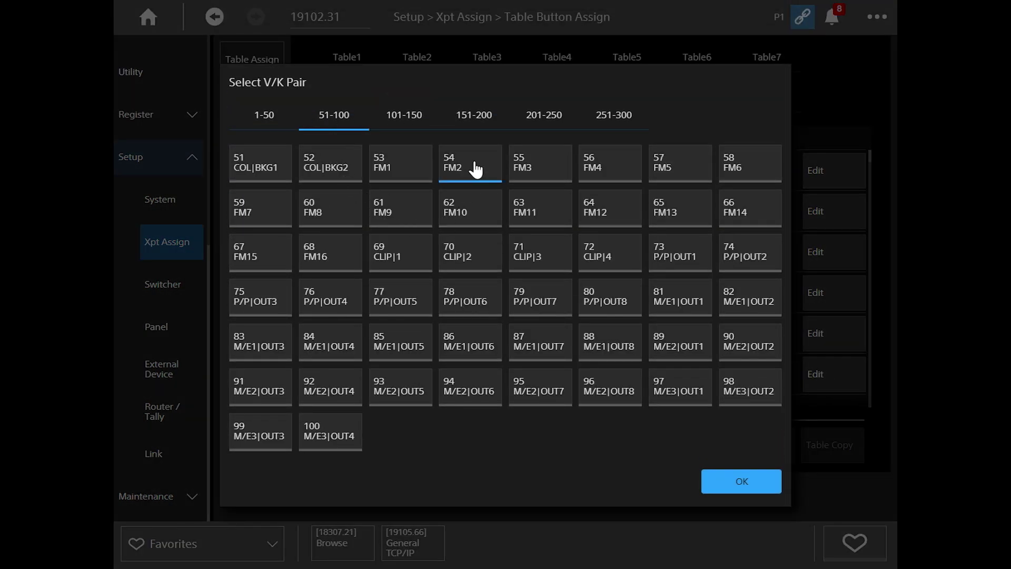
click(741, 482)
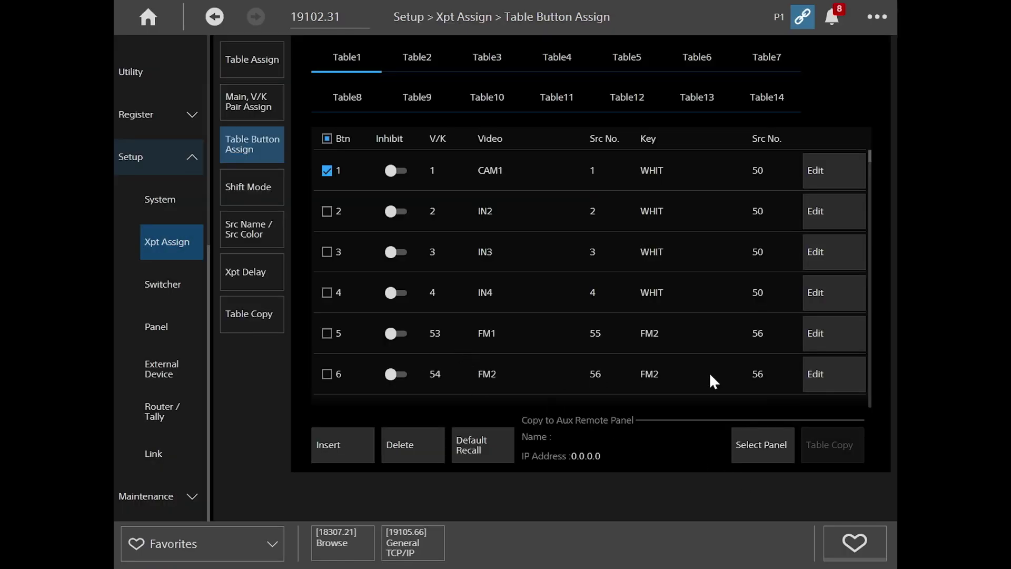
Assign CLIP|1 to button 7 and start choosing CLIP|2 for button 8.
scroll(710, 374, down, 4)
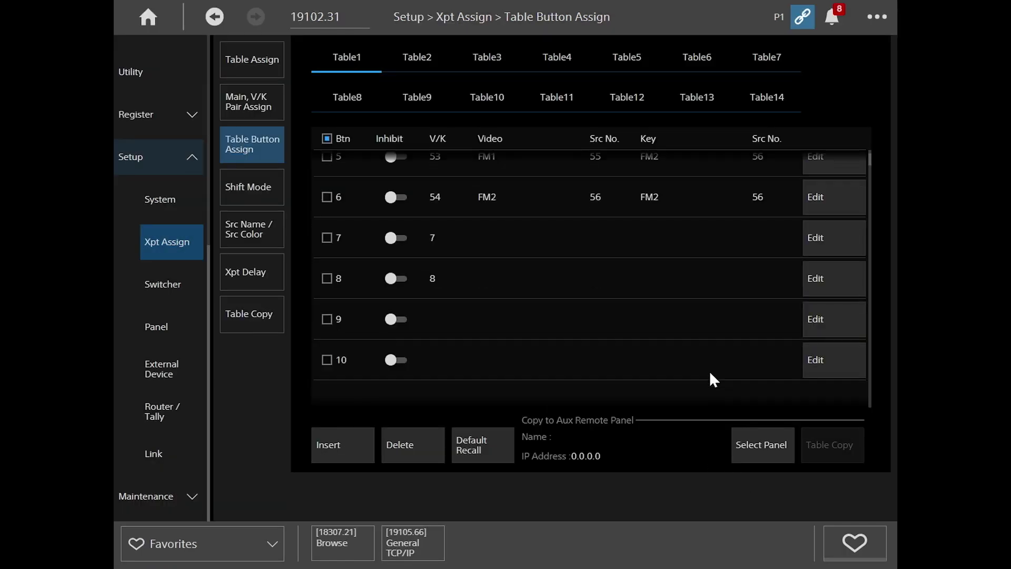
click(833, 242)
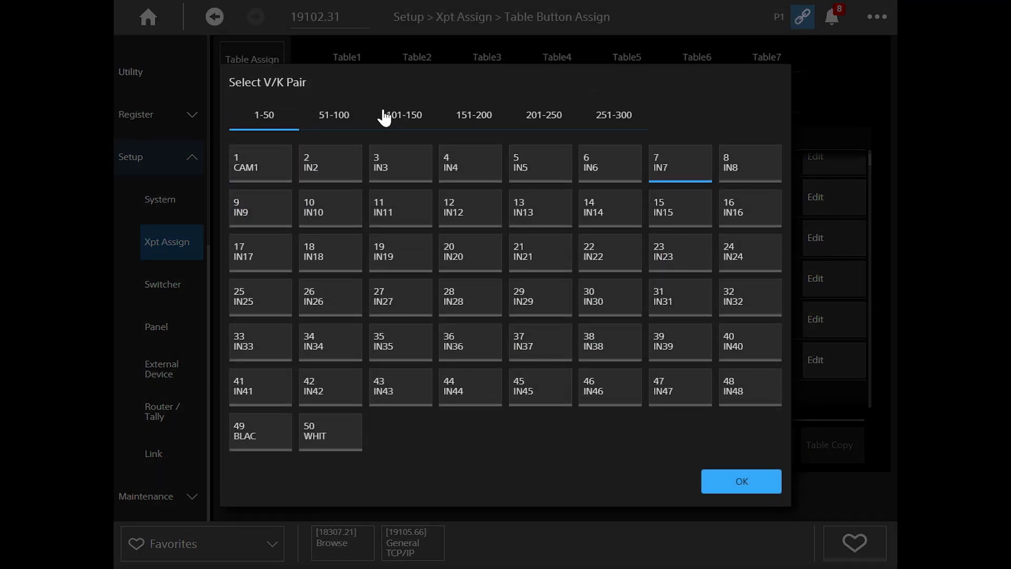
click(334, 119)
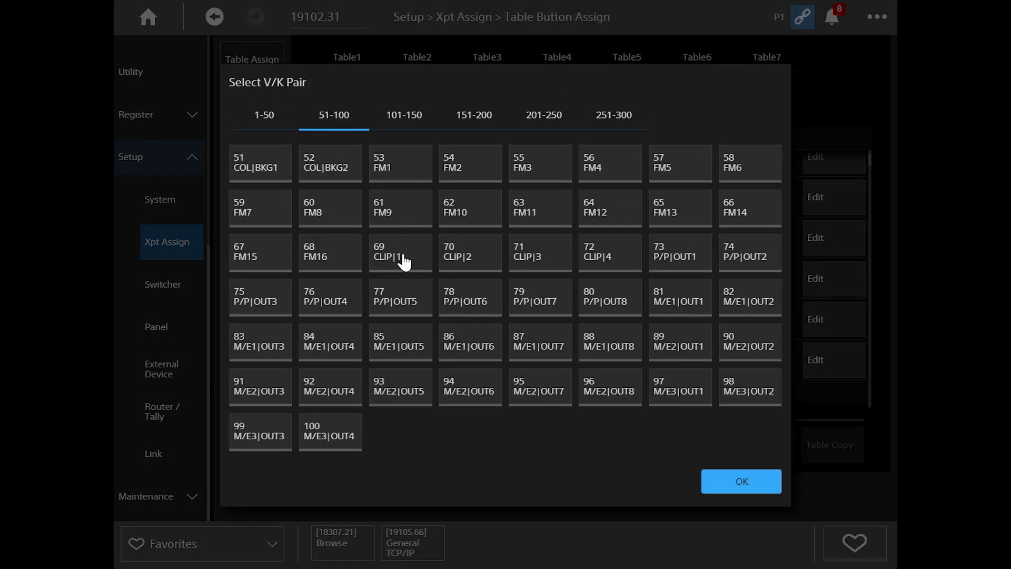
click(774, 482)
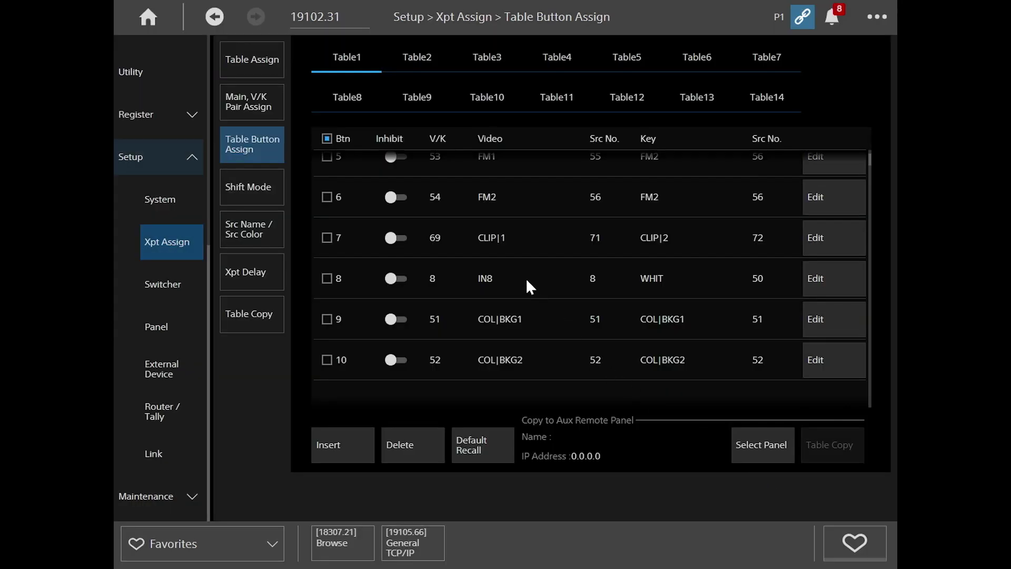
click(831, 284)
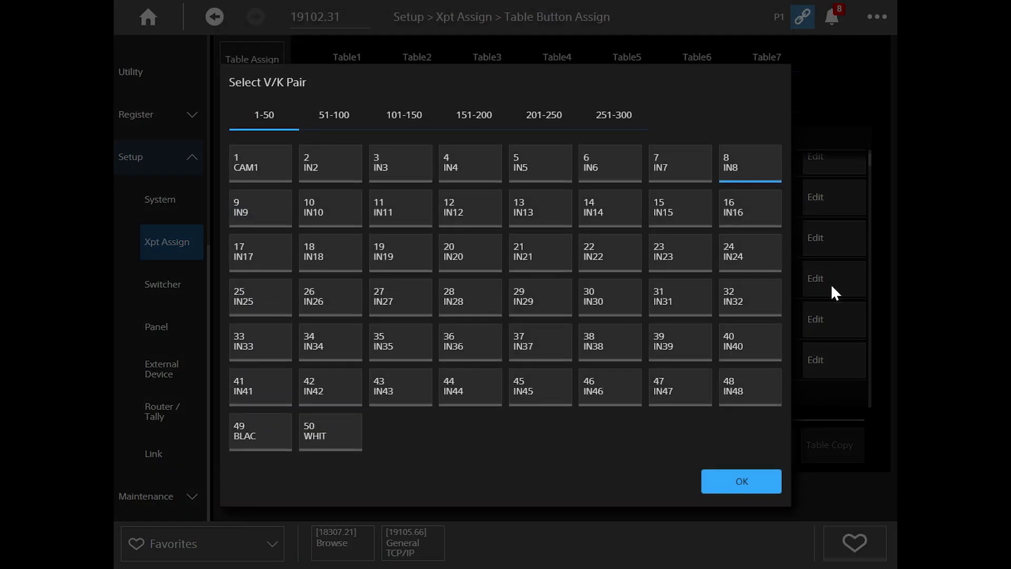
click(333, 114)
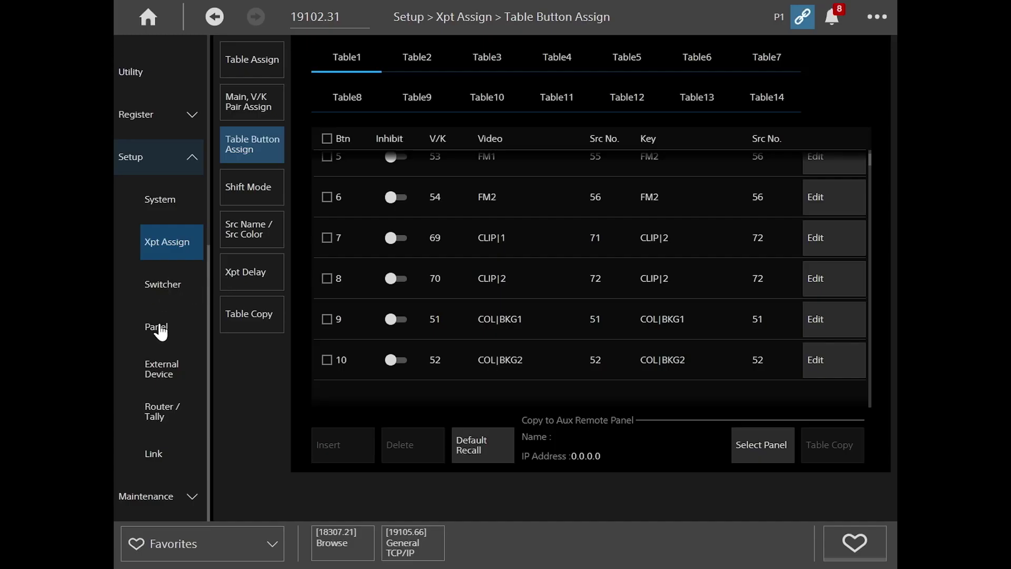
Reassign the fader module's DME WIPE button to Transition Preview, making it TRANS PVW.
click(158, 329)
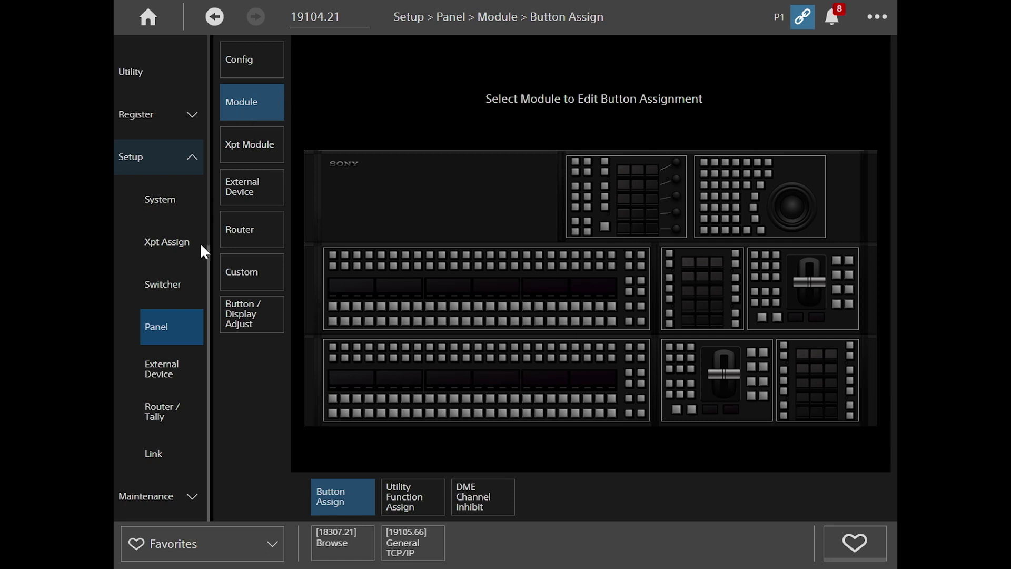
click(730, 390)
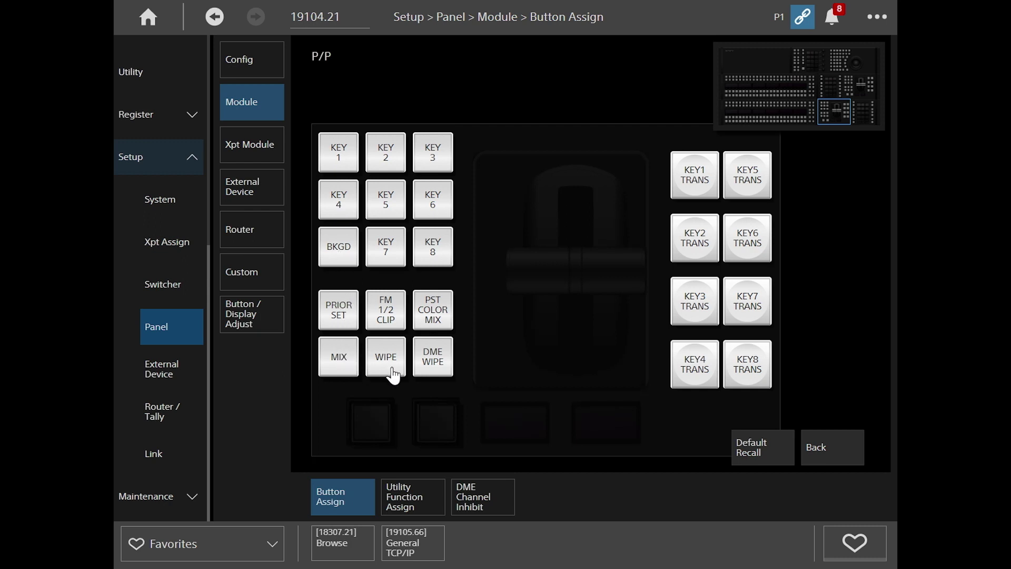
click(438, 369)
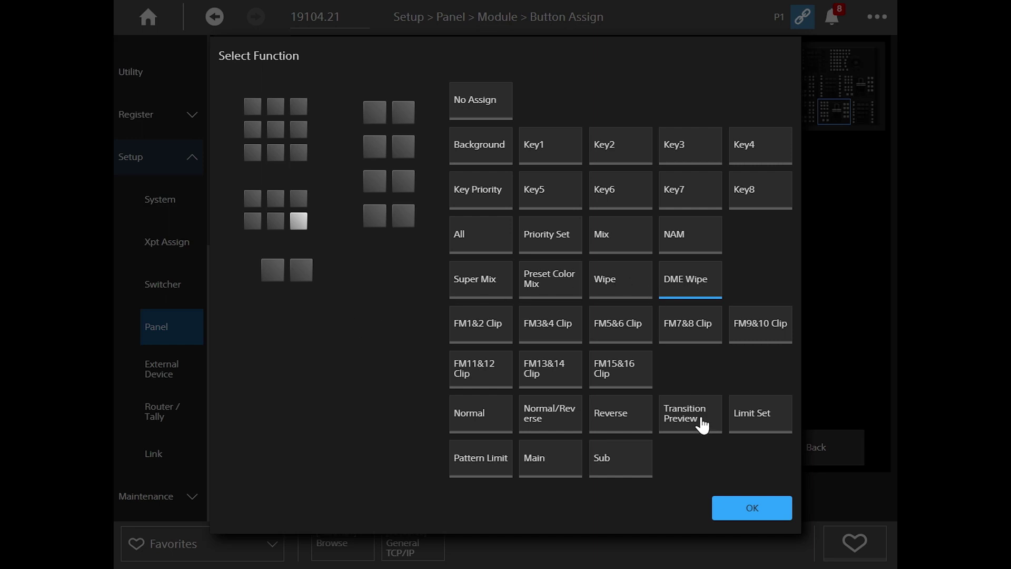
click(700, 424)
click(751, 511)
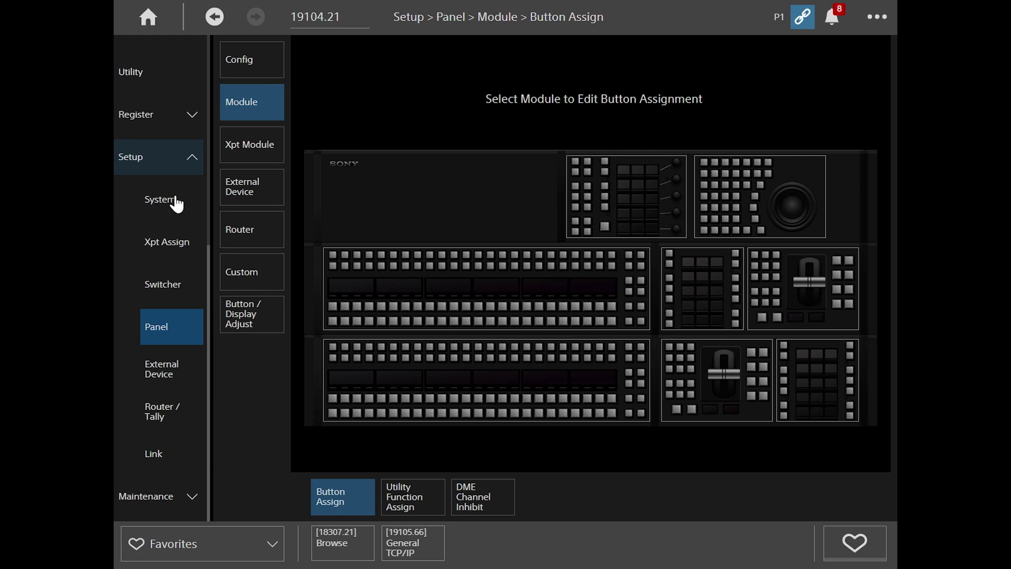
On the System Start Up page, set Switcher, Frame Memory and Panel Start Up Mode to Resume.
click(173, 199)
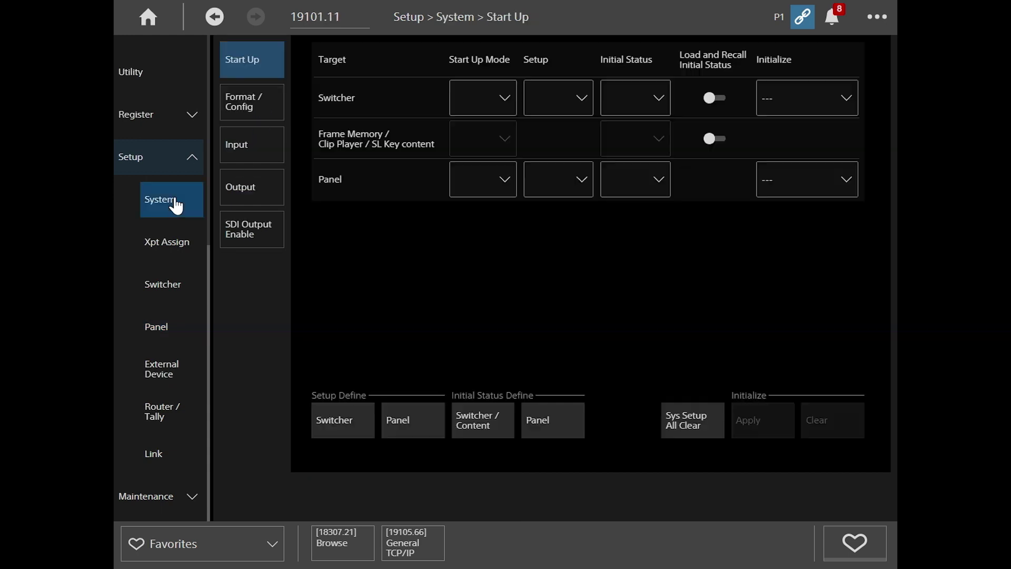
click(507, 105)
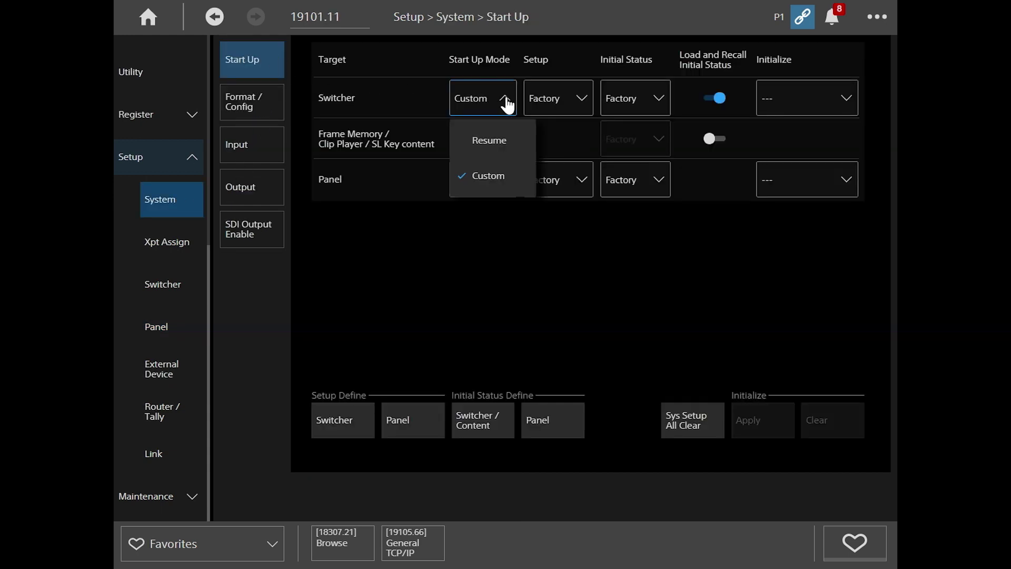
click(492, 138)
click(505, 146)
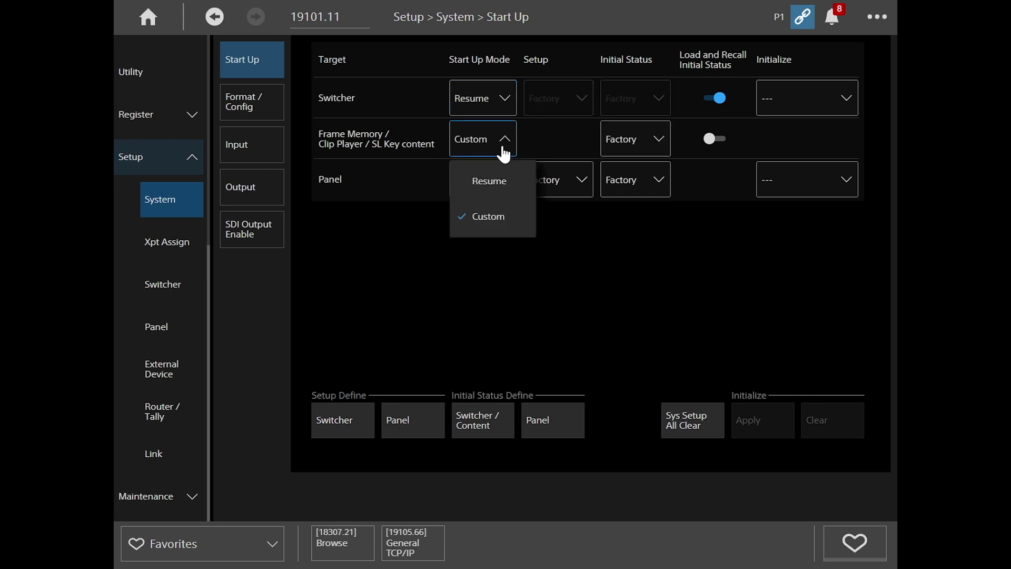
click(499, 189)
click(507, 186)
click(509, 217)
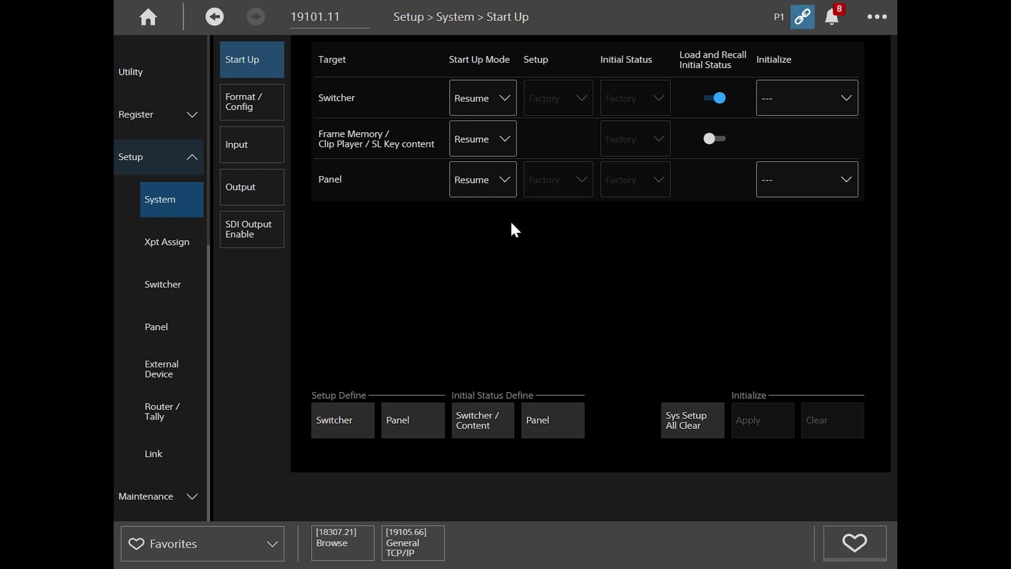